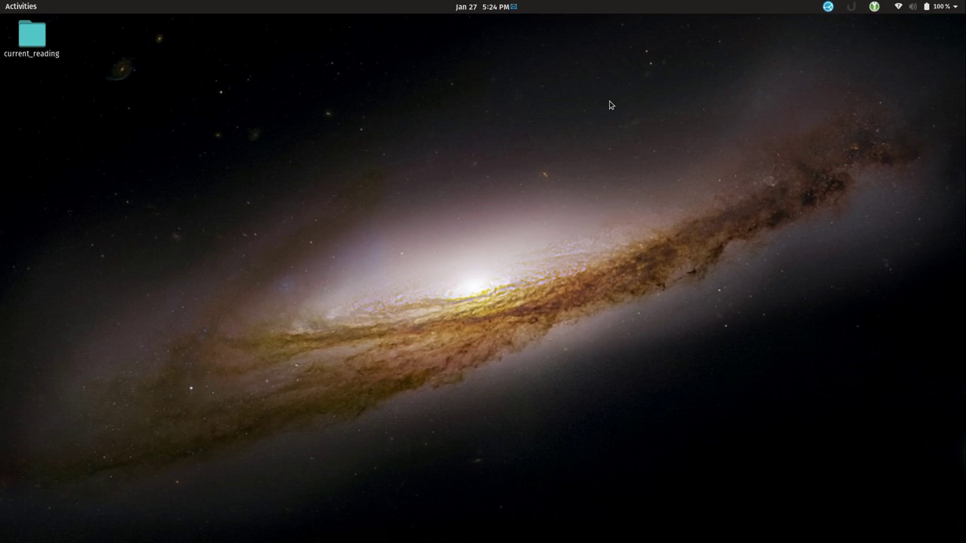
Show the overview of open windows to reach the Firefox Manjaro download page
key(super)
click(390, 229)
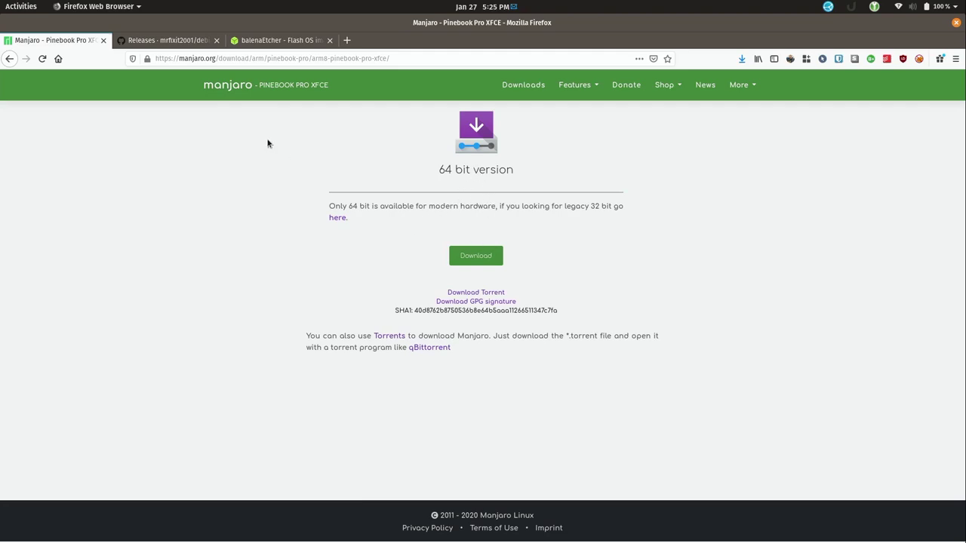
click(171, 42)
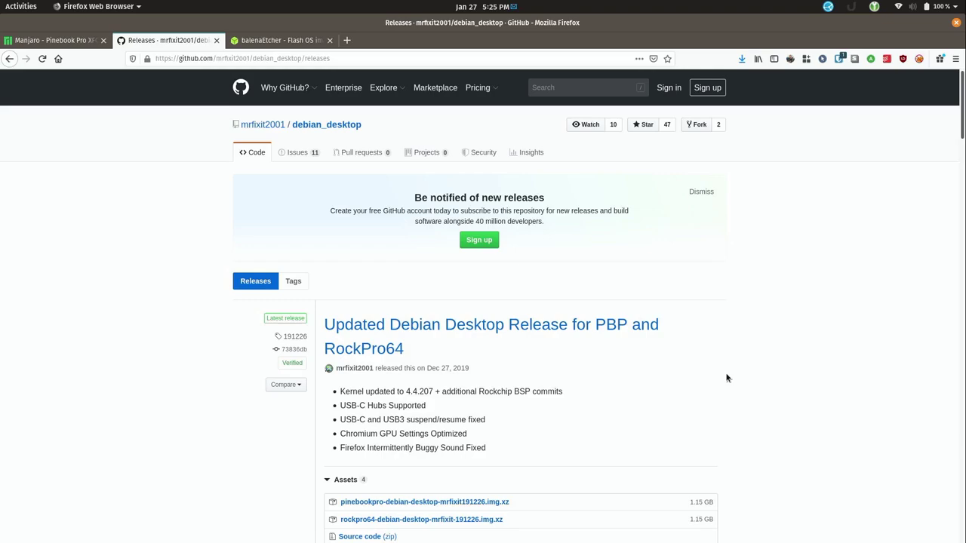
scroll(730, 377, down, 3)
scroll(727, 377, down, 2)
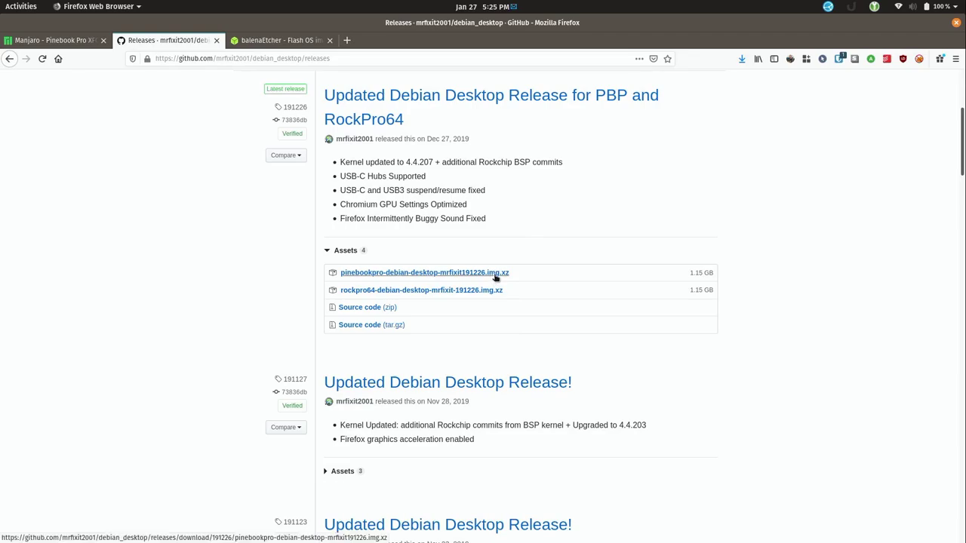
click(80, 41)
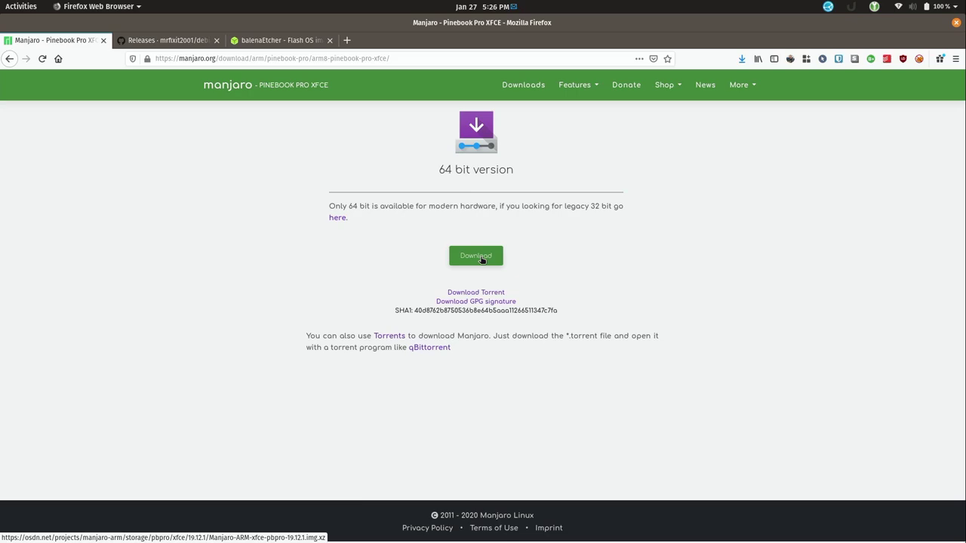
Switch to the balenaEtcher tab offering the v1.5.72 Linux x64 download
click(310, 45)
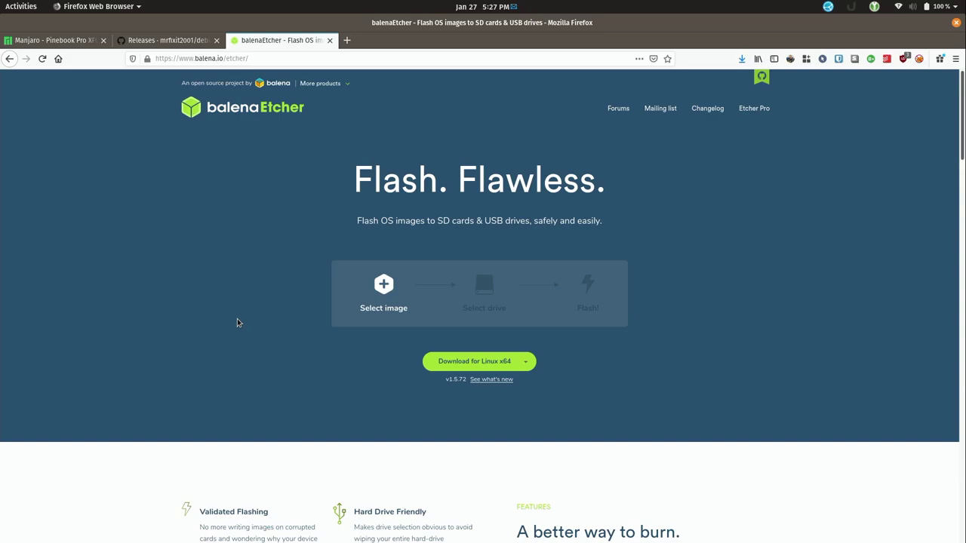
Save balena-etcher-electron-1.5.72-linux-x64.zip (93.6 MB) to the Downloads folder
click(476, 365)
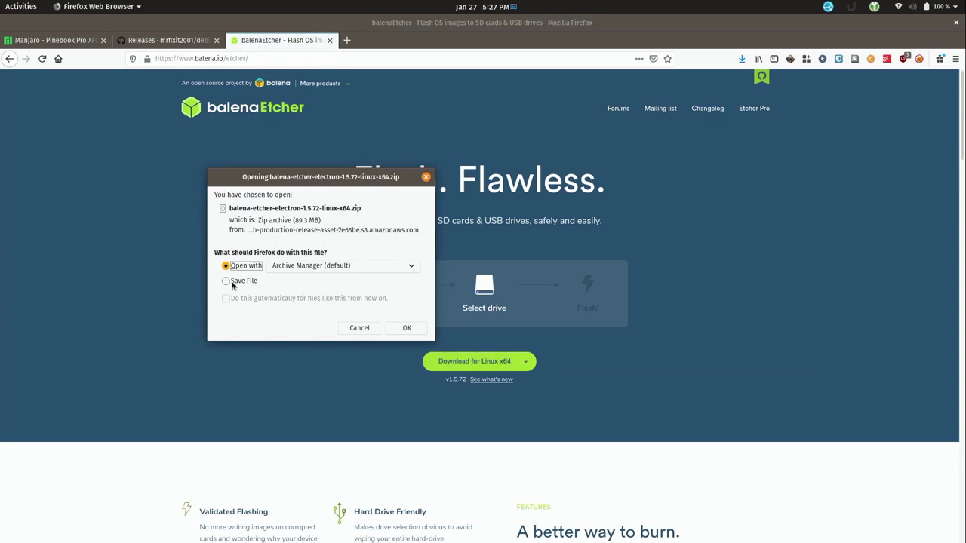
click(226, 282)
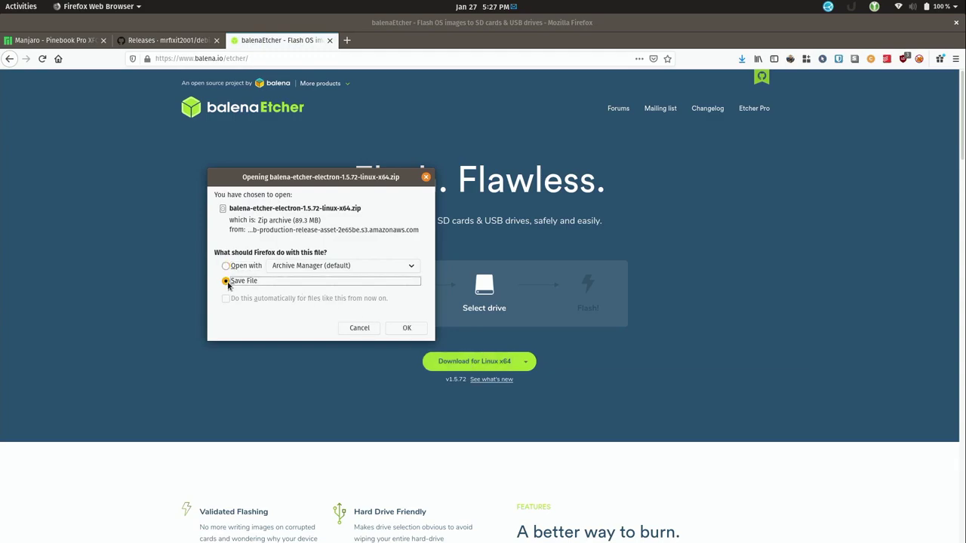
click(407, 329)
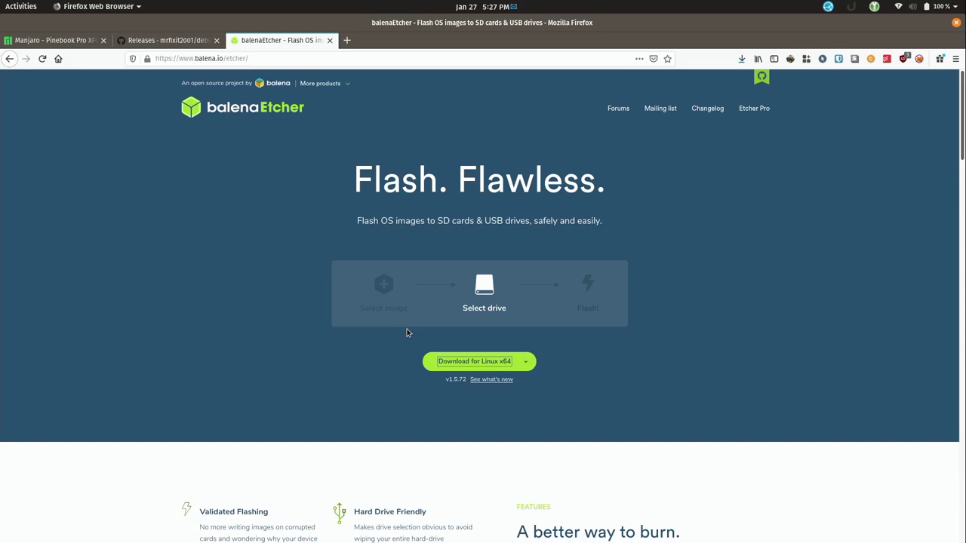
click(732, 330)
In Files, extract the balenaEtcher zip into the Downloads folder
key(super)
click(260, 345)
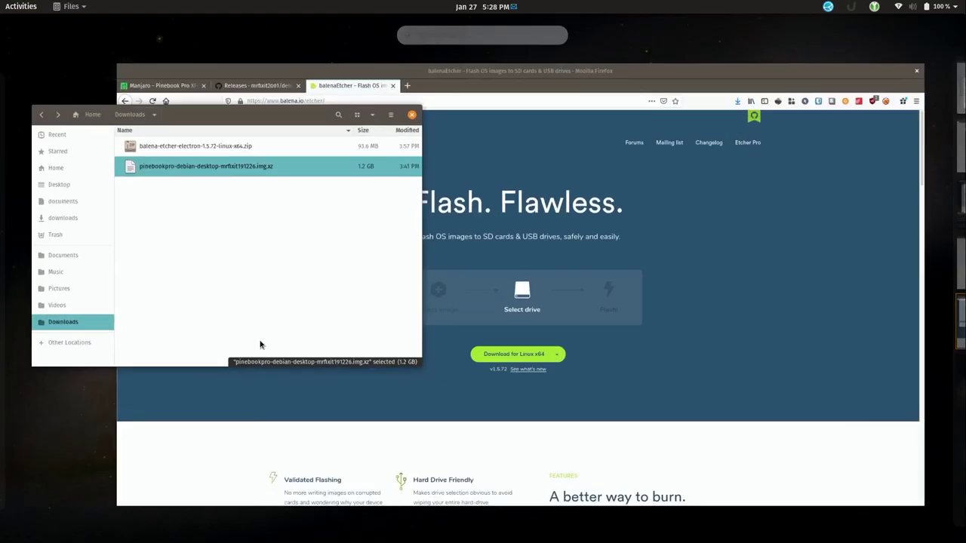
click(411, 204)
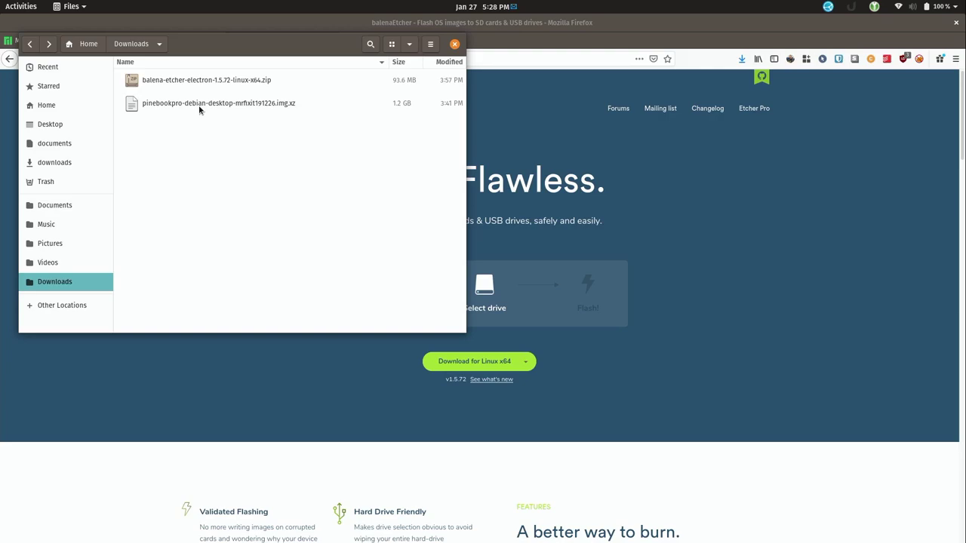
right_click(245, 85)
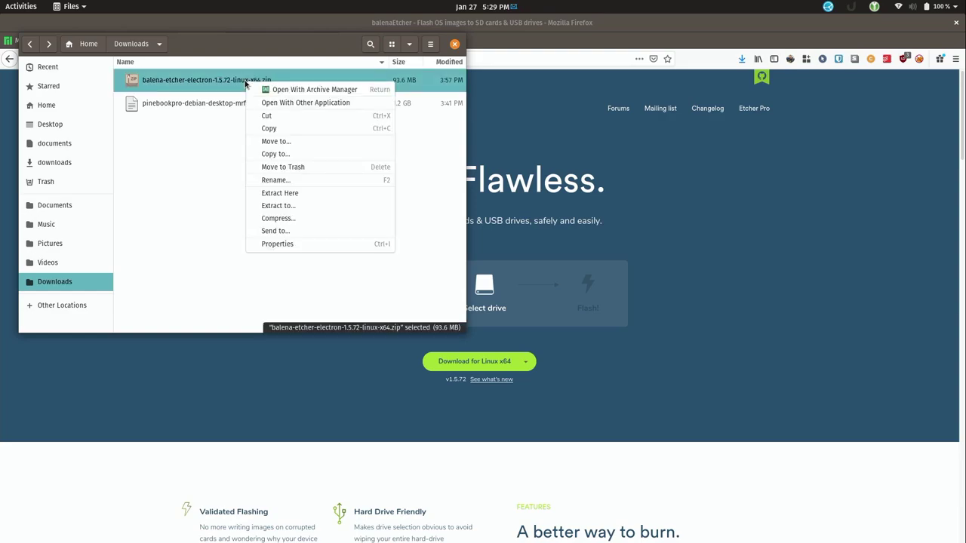
click(285, 195)
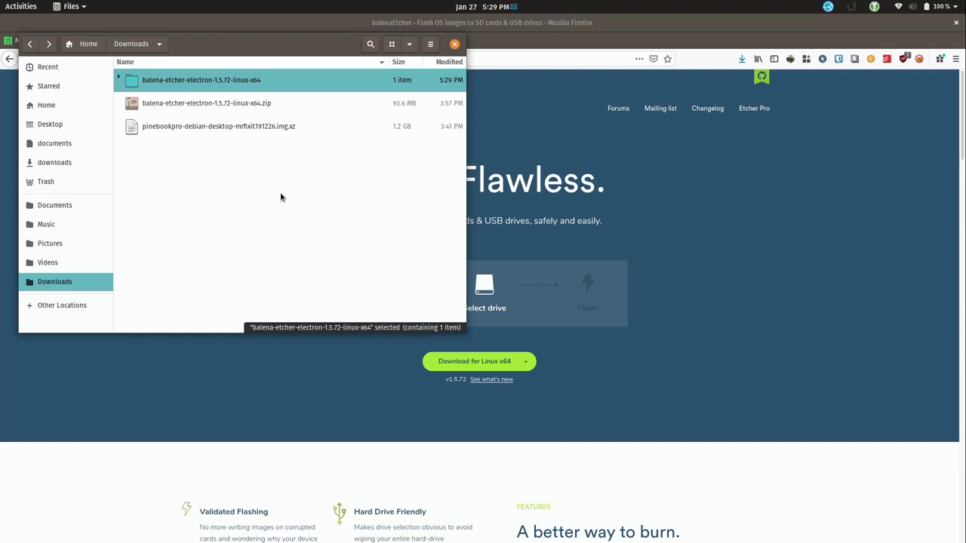
Allow balenaEtcher-1.5.72-x64.AppImage to execute as a program in its Permissions
double_click(253, 81)
right_click(225, 82)
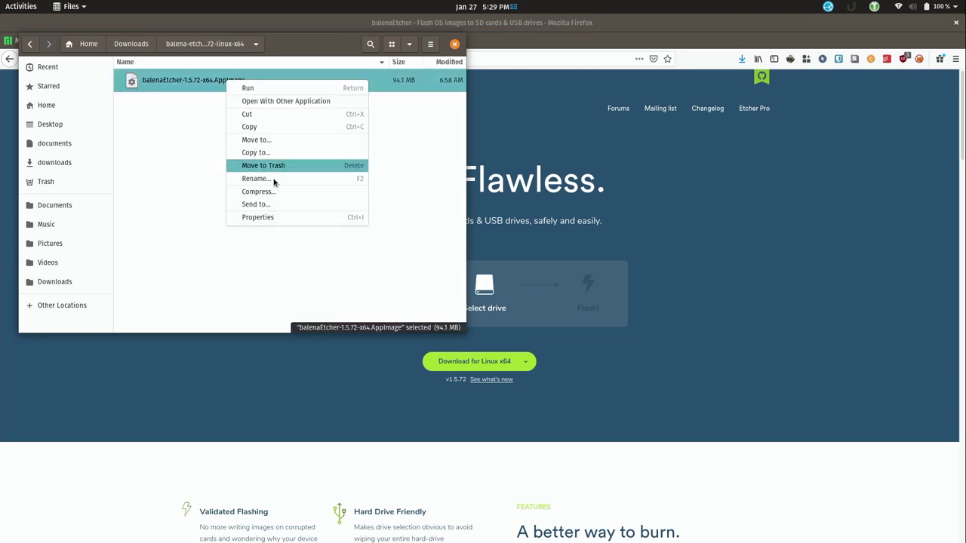
click(282, 218)
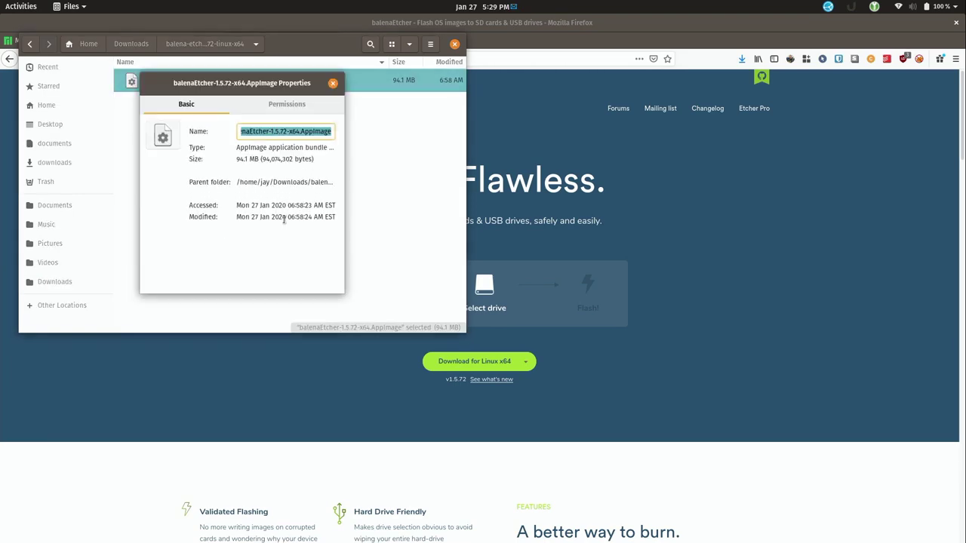
click(294, 111)
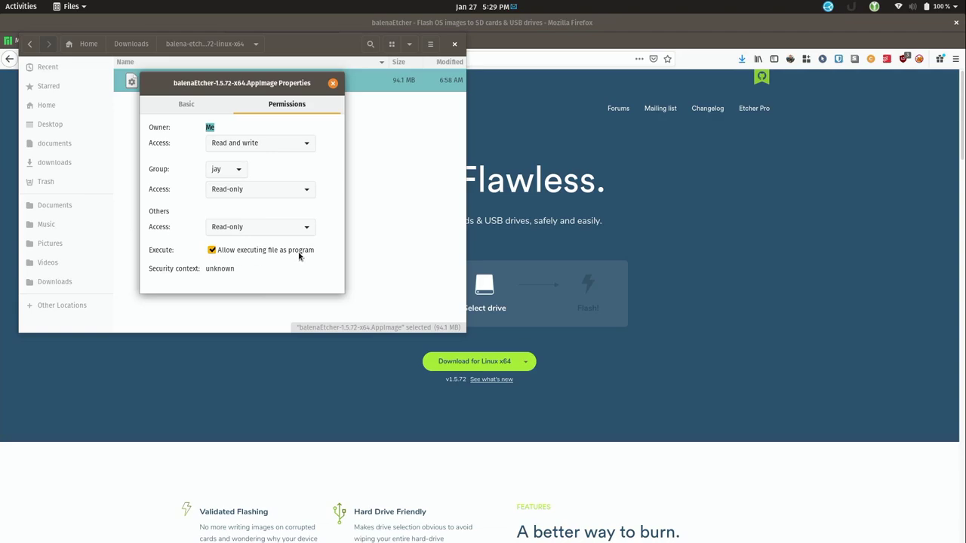
click(333, 83)
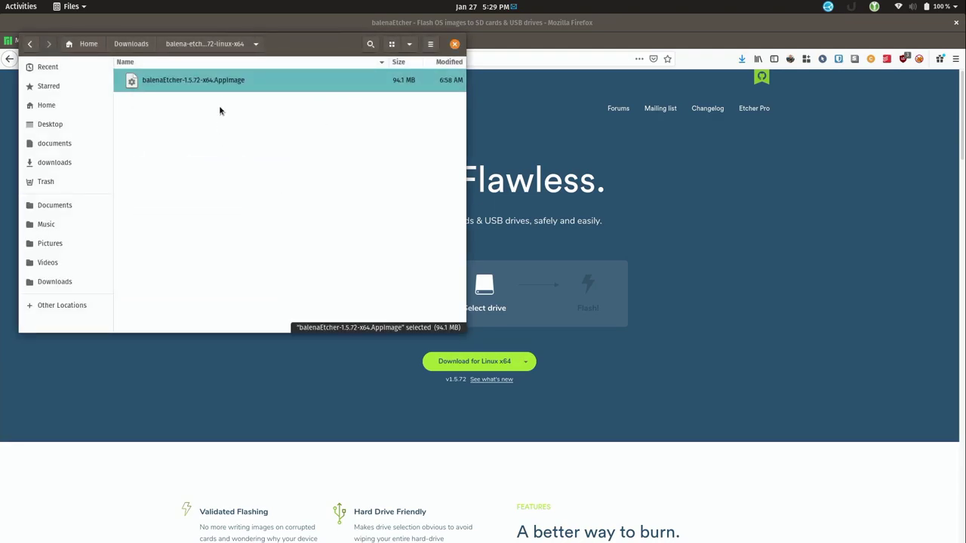
Launch the balenaEtcher AppImage and select the 5.38 GB pinebookpro Debian image from Downloads
double_click(224, 82)
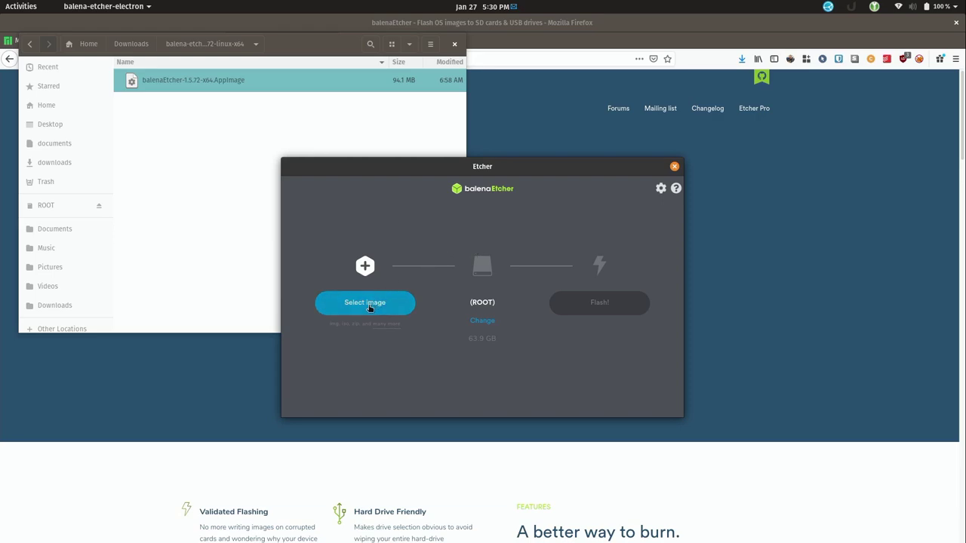
click(370, 307)
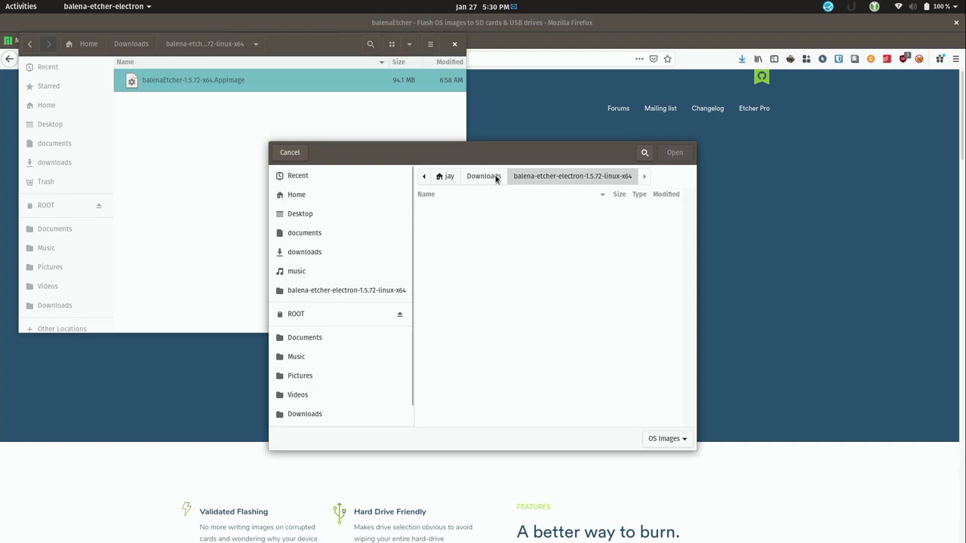
click(484, 176)
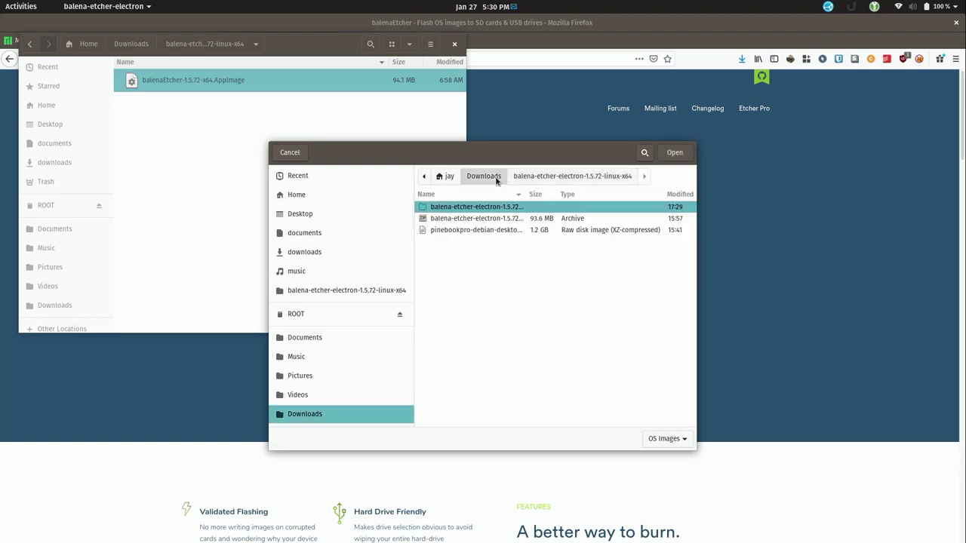
click(485, 232)
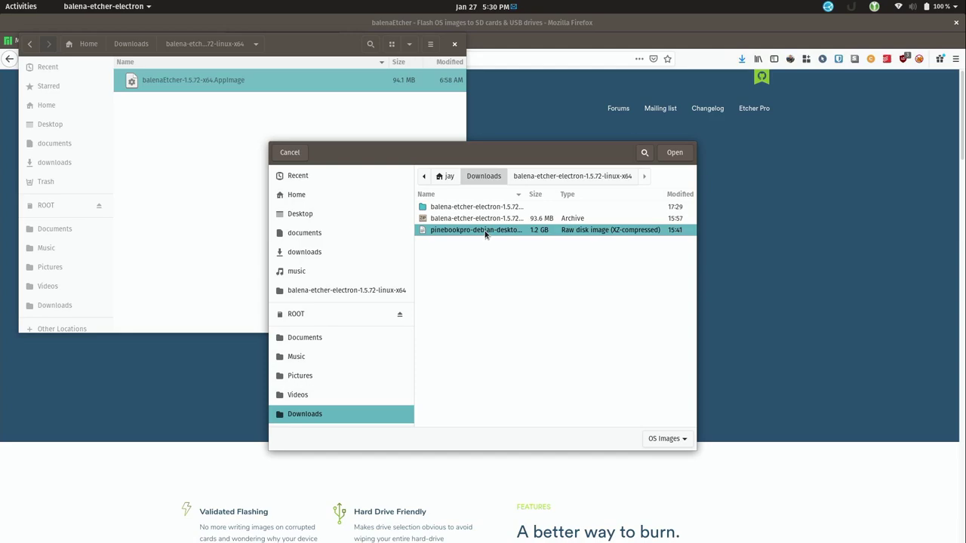
click(674, 153)
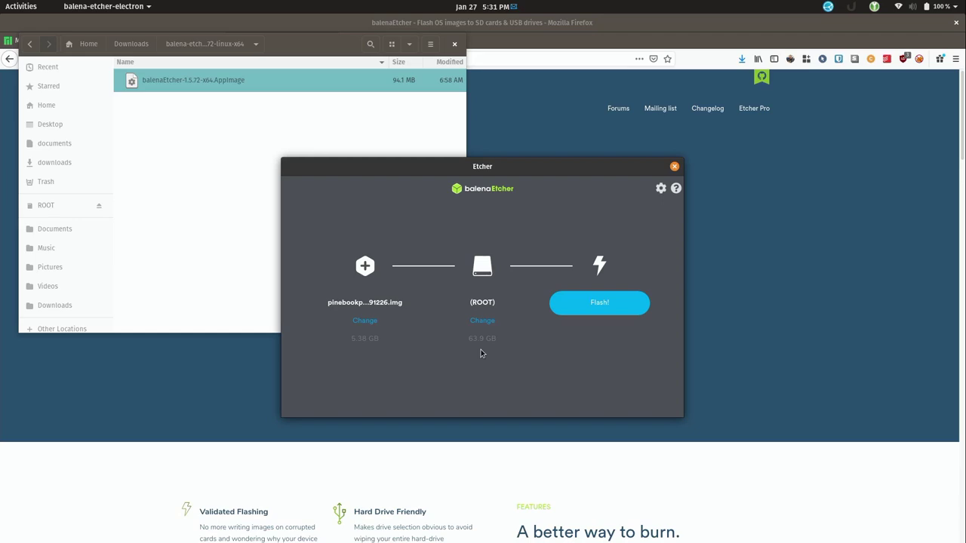
Flash the image to the 63.9 GB ROOT drive, authenticating with the administrator password
click(615, 308)
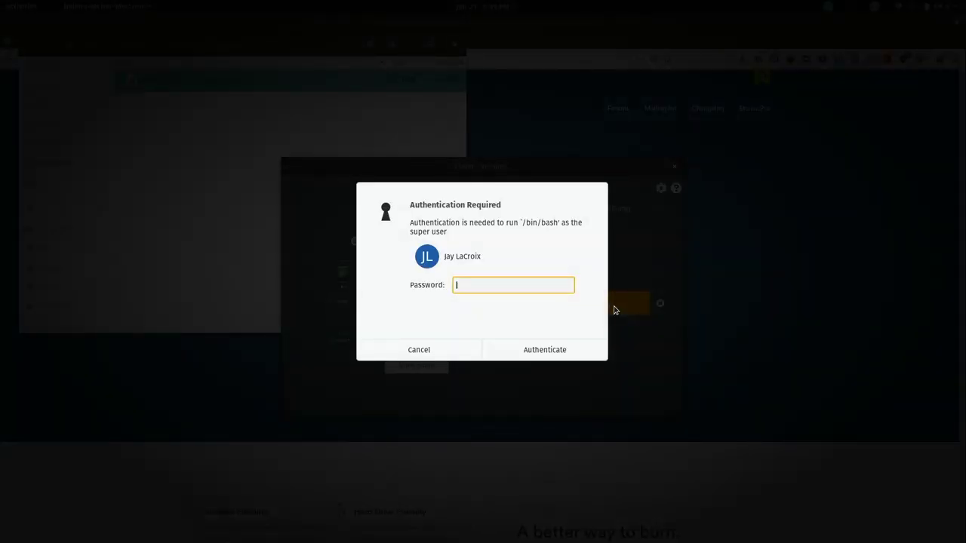
text(••••••••••••••)
key(Return)
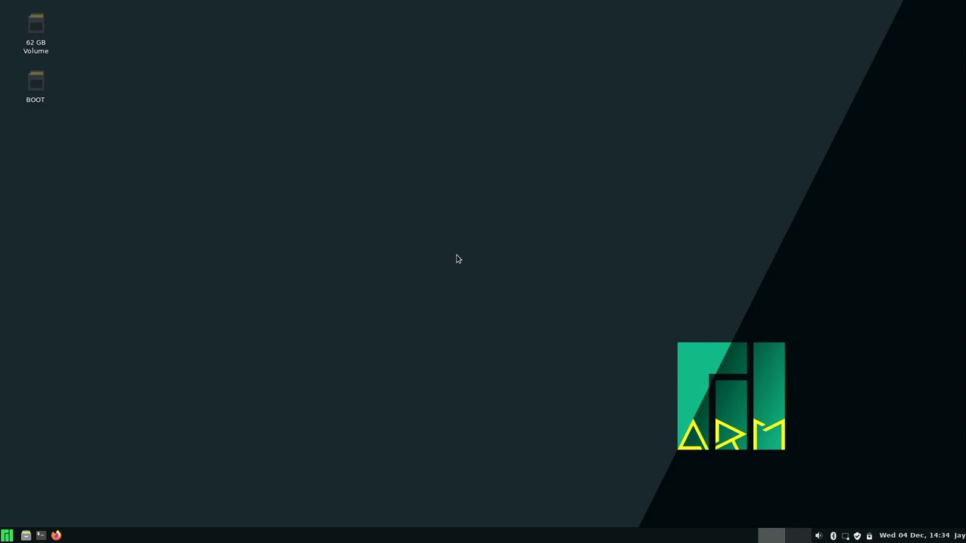
Join the Atlantis Wi-Fi network by entering its password
click(846, 537)
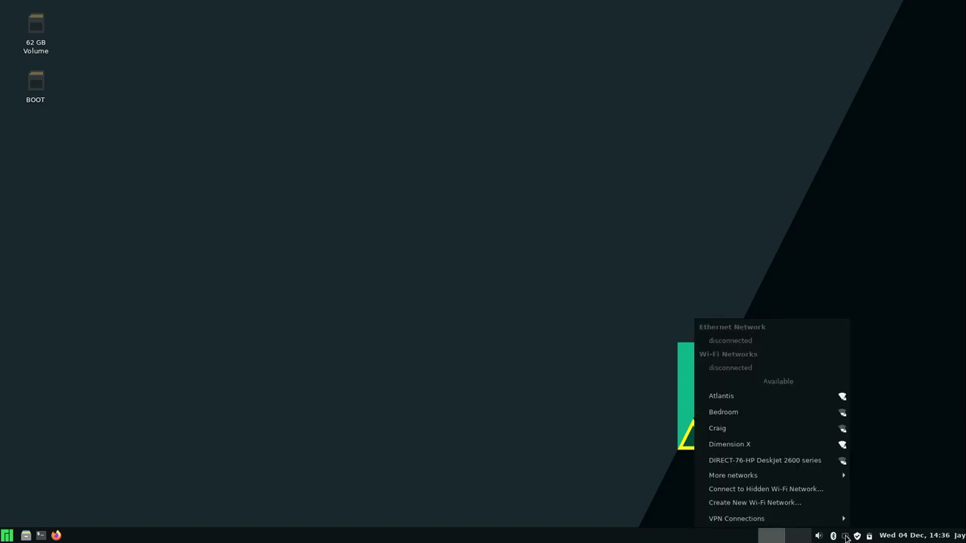
click(781, 394)
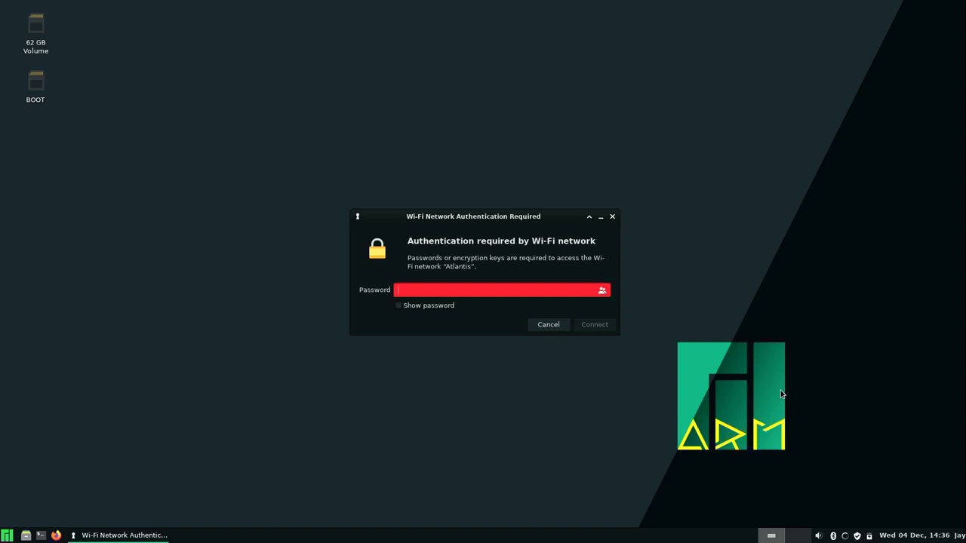
text(***************)
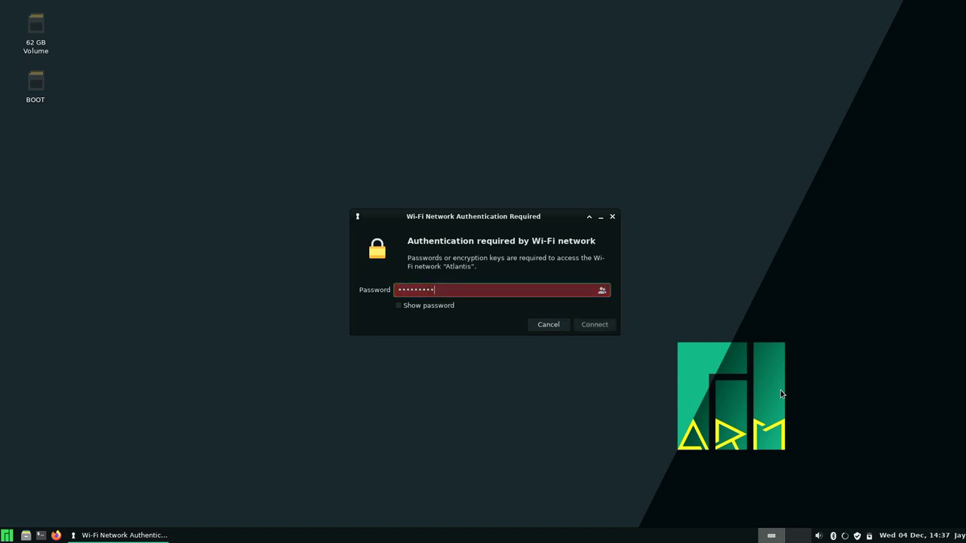
text(**)
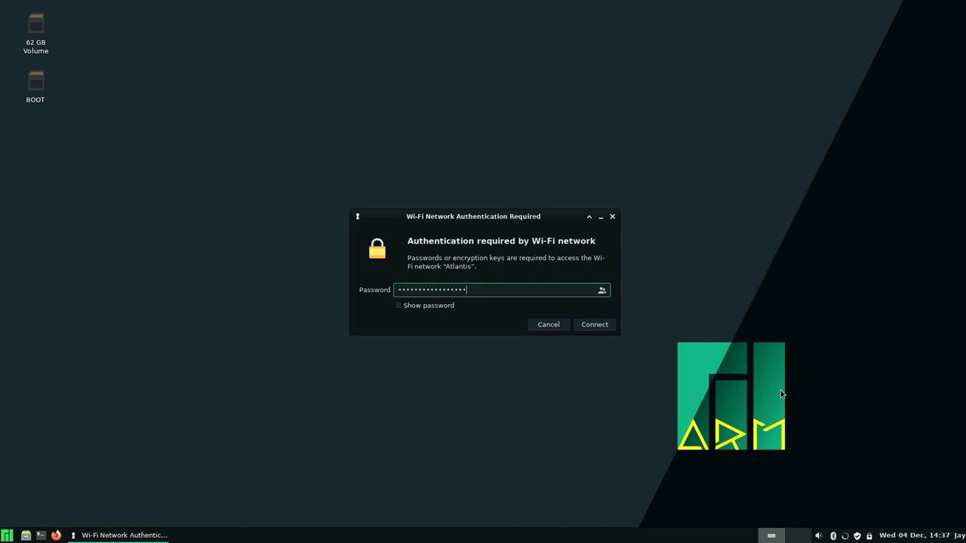
key(Return)
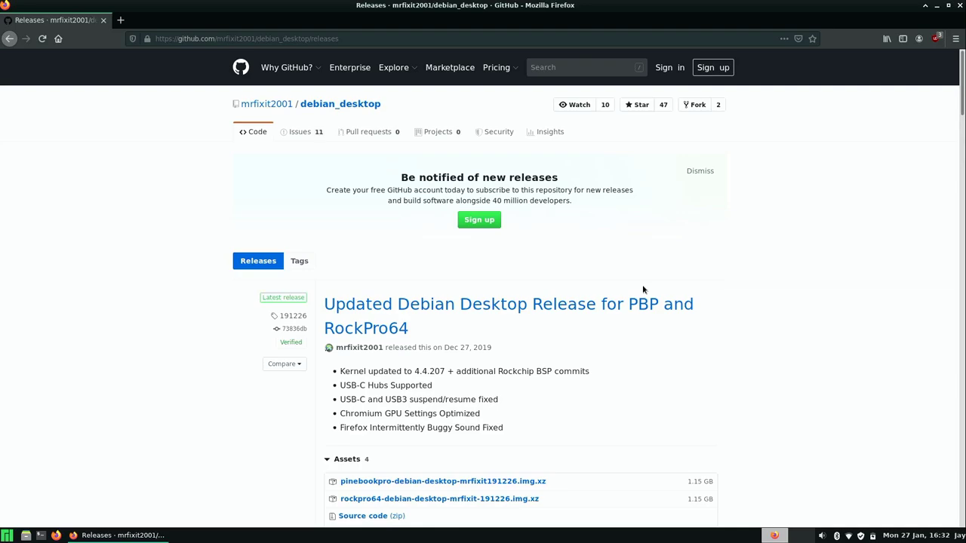
Scroll down to the 191226 release's assets, including the 1.15 GB pinebookpro image
scroll(643, 290, down, 5)
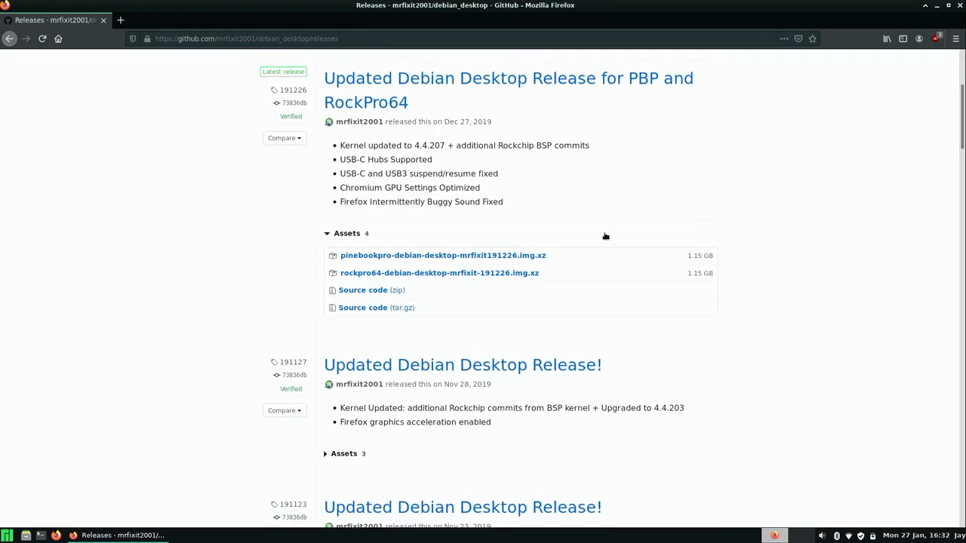
Save pinebookpro-debian-desktop-mrfixit191226.img.xz to disk, then close Firefox
click(498, 259)
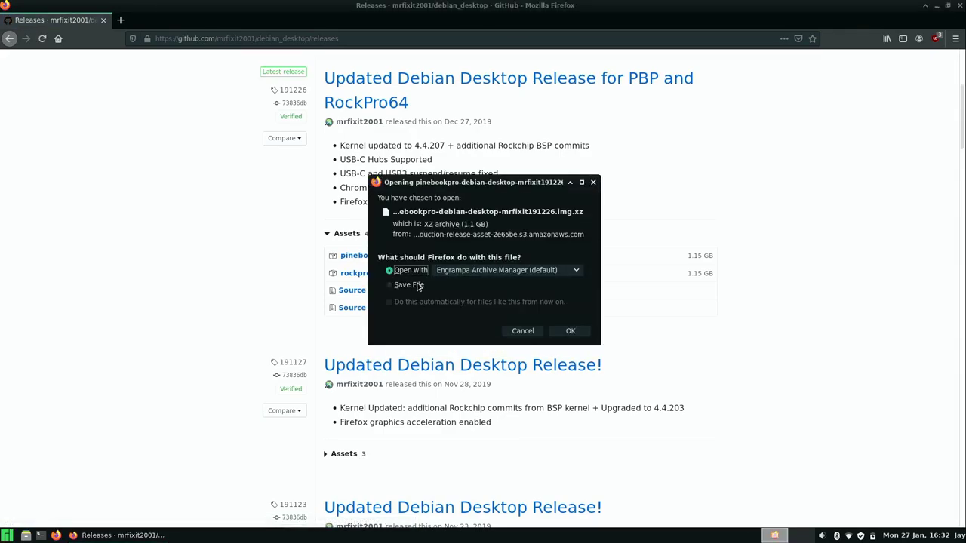
click(421, 284)
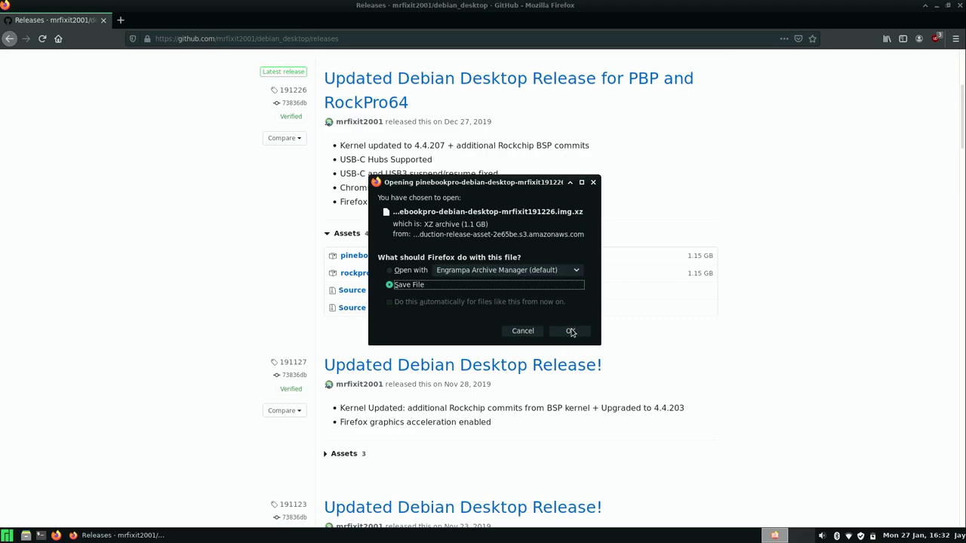
click(570, 330)
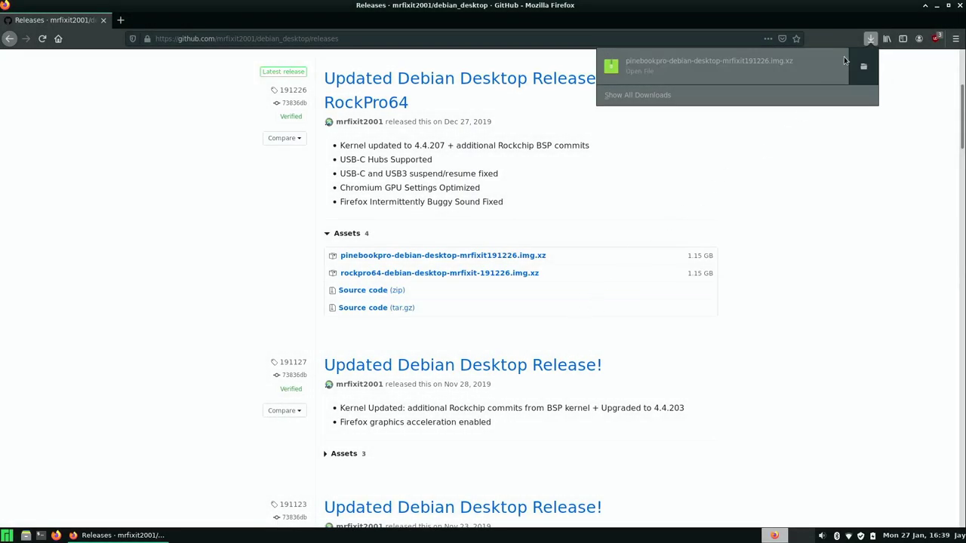
click(869, 40)
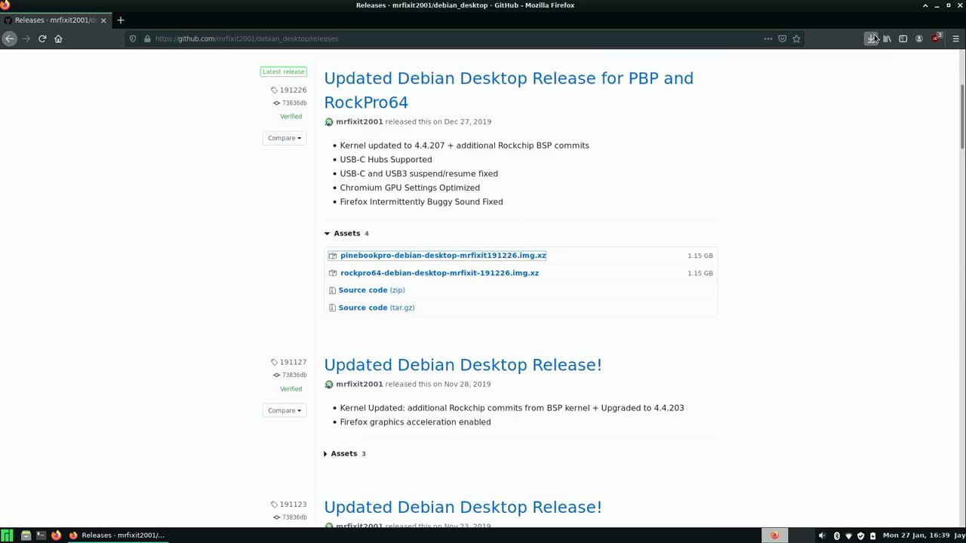
click(959, 6)
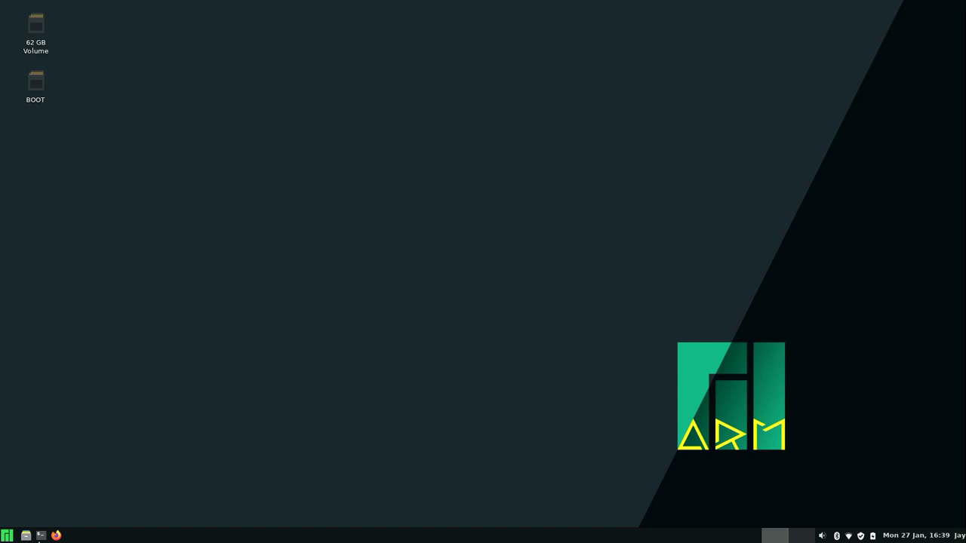
In a new terminal, decompress pinebookpro-debian-desktop-mrfixit191226.img.xz in Downloads with unxz
click(41, 536)
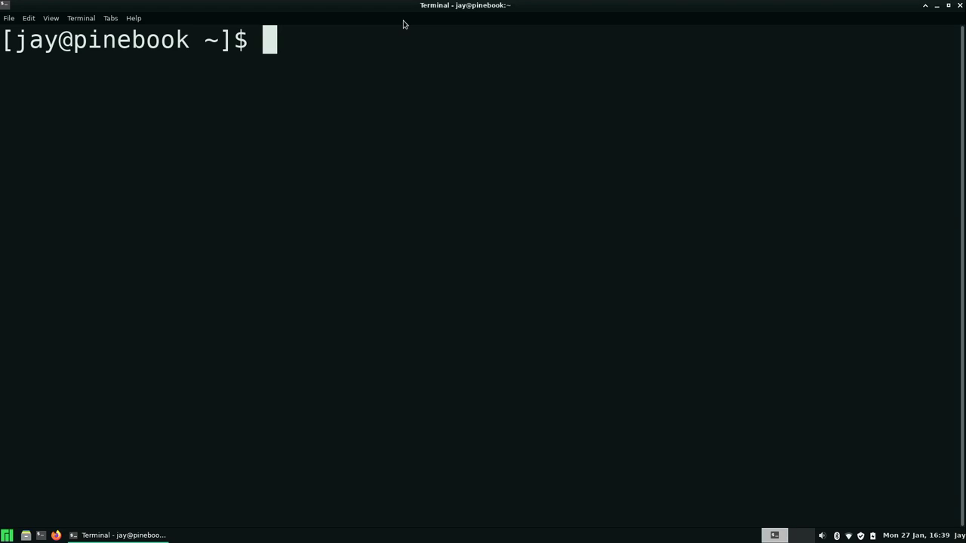
text(cd Dow)
key(Tab)
key(Return)
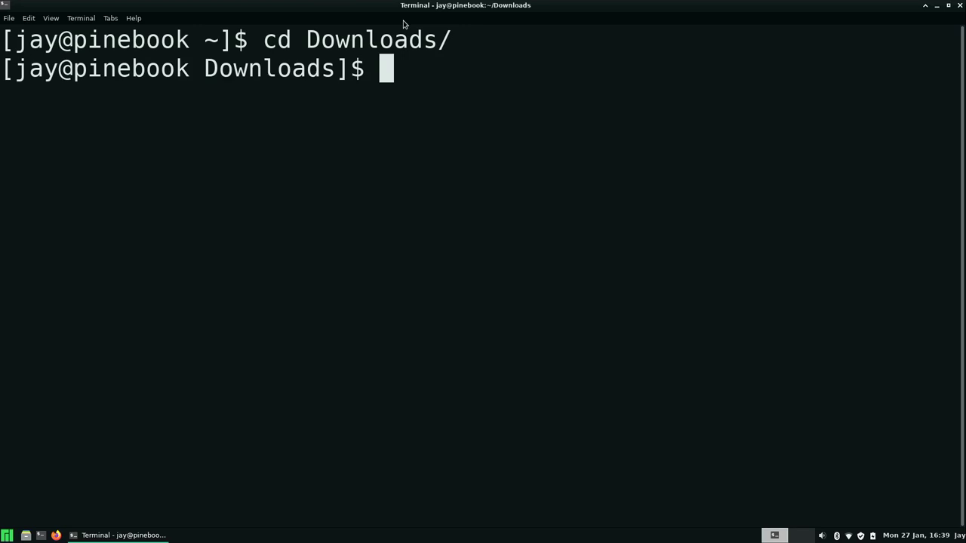
text(ls)
key(Return)
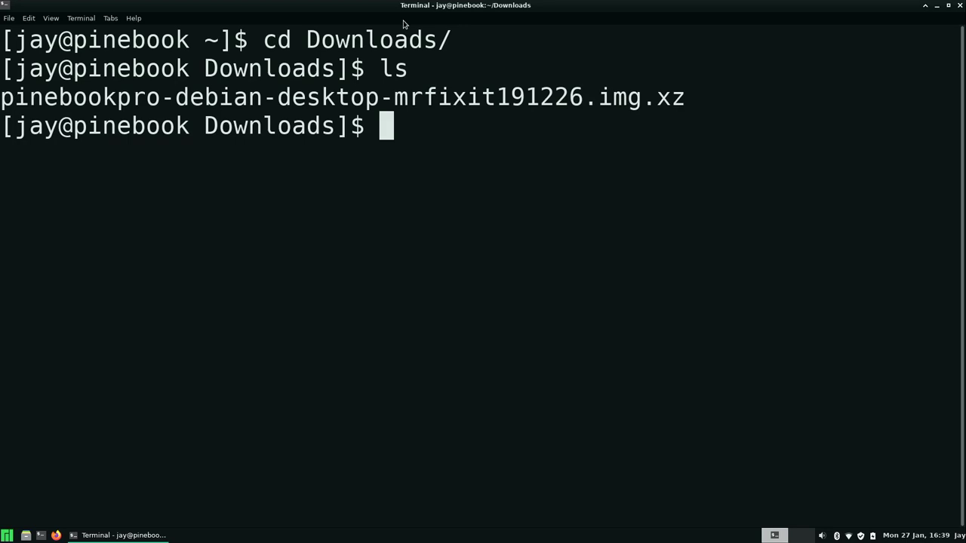
text(unx)
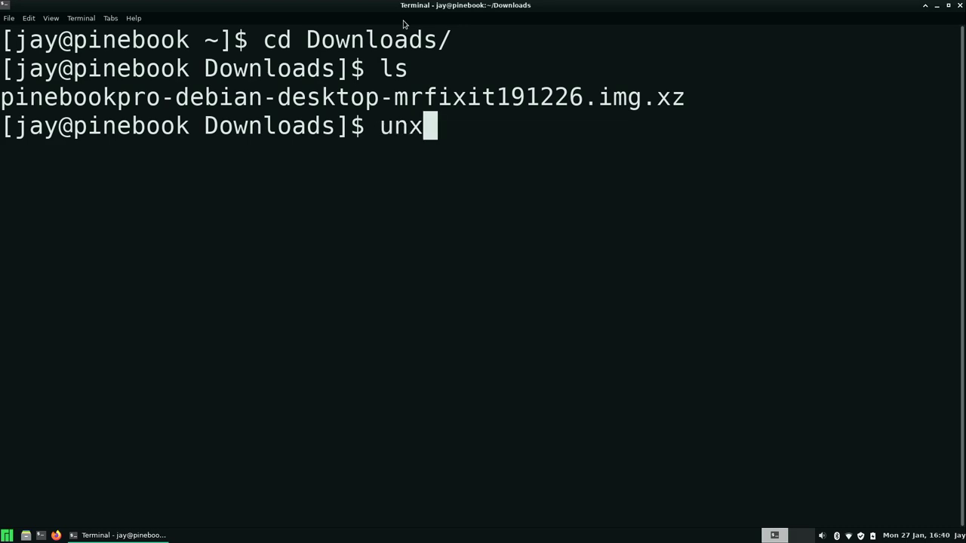
text(z p)
key(Tab)
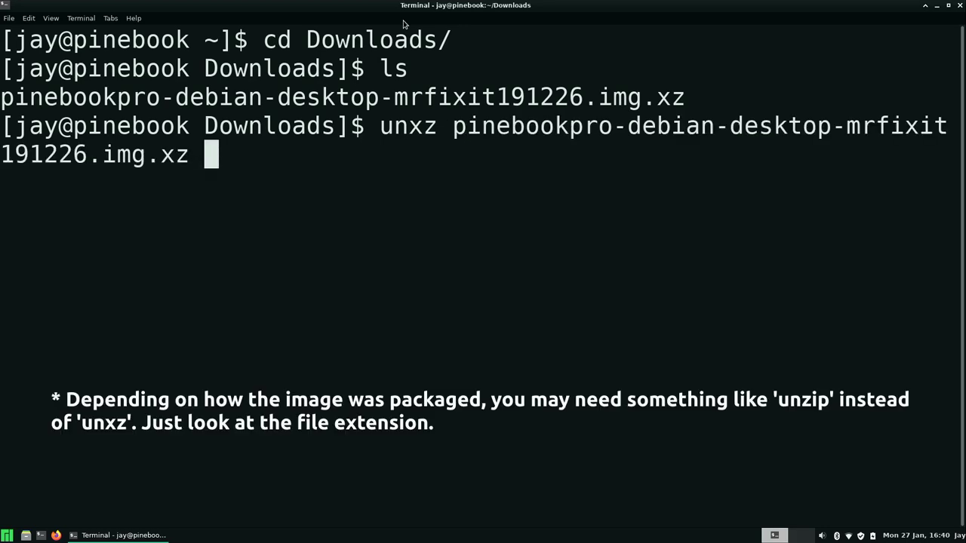
key(Return)
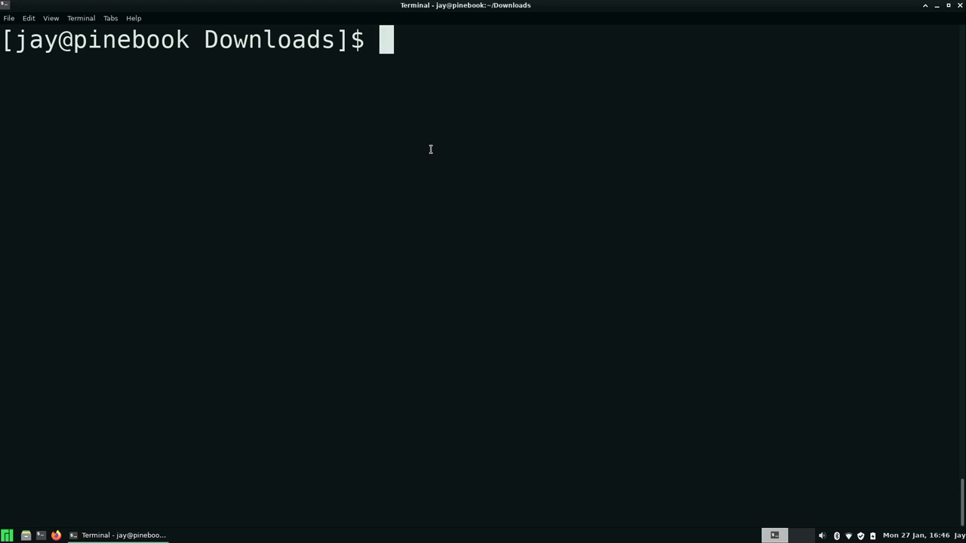
text(lsblk)
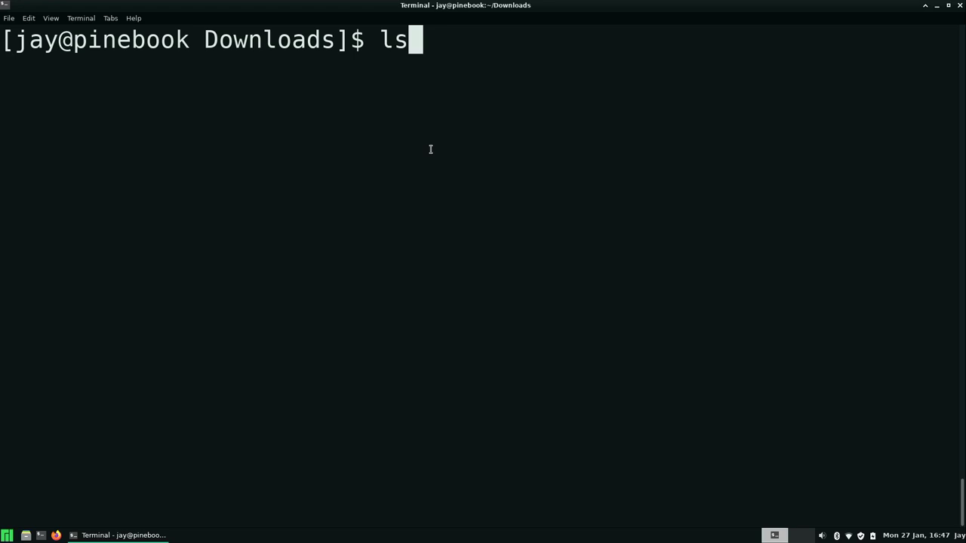
key(Return)
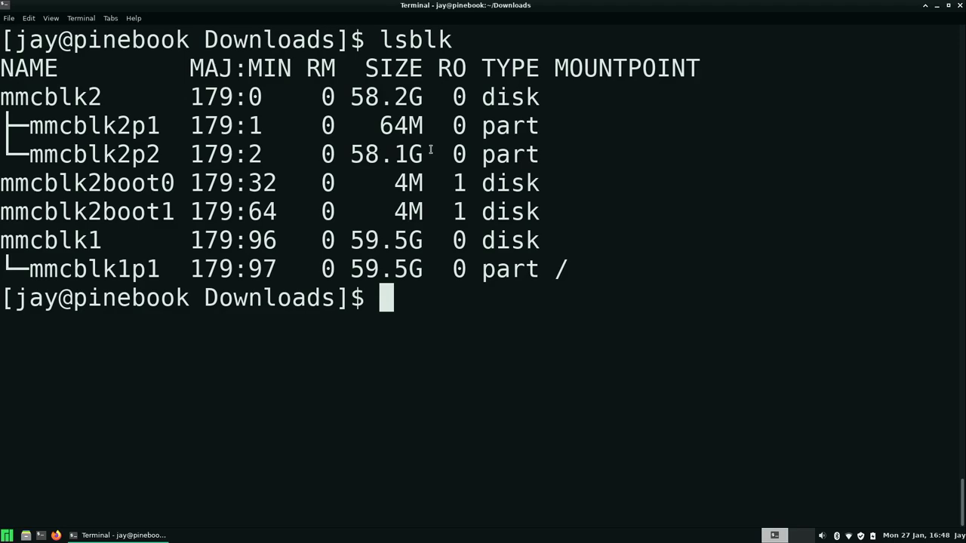
Type sudo umount /dev/mmcblkp1, correct it to p2, then start erasing it unrun
text(sudo umou)
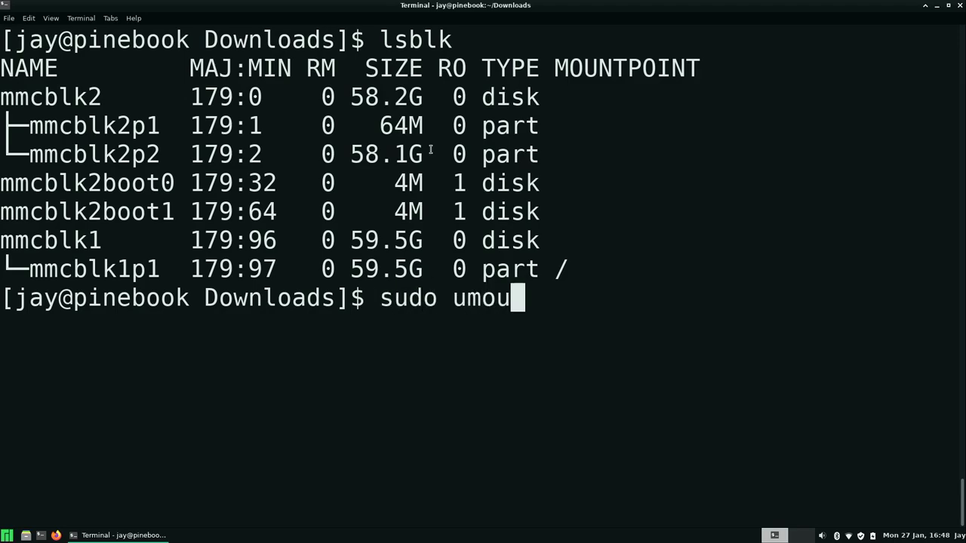
text(nt /de)
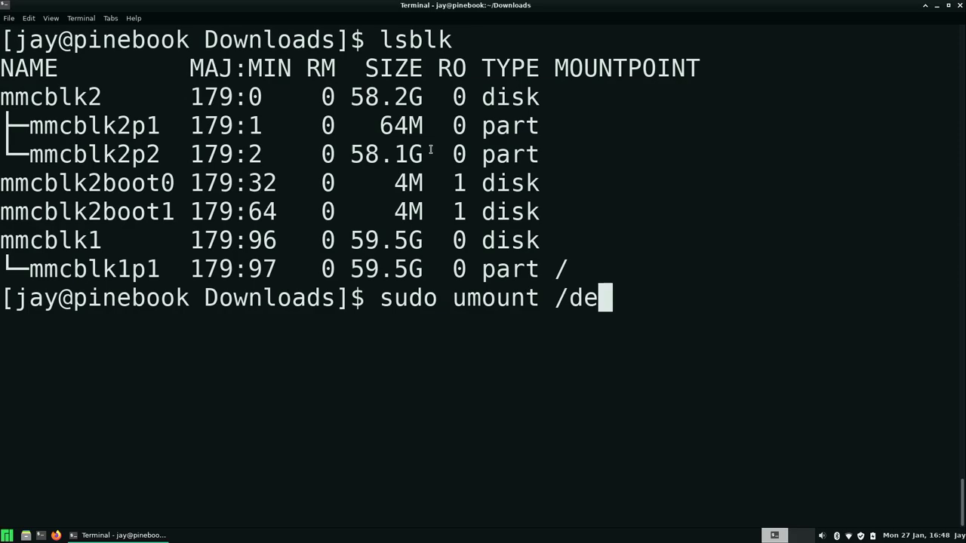
text(v/)
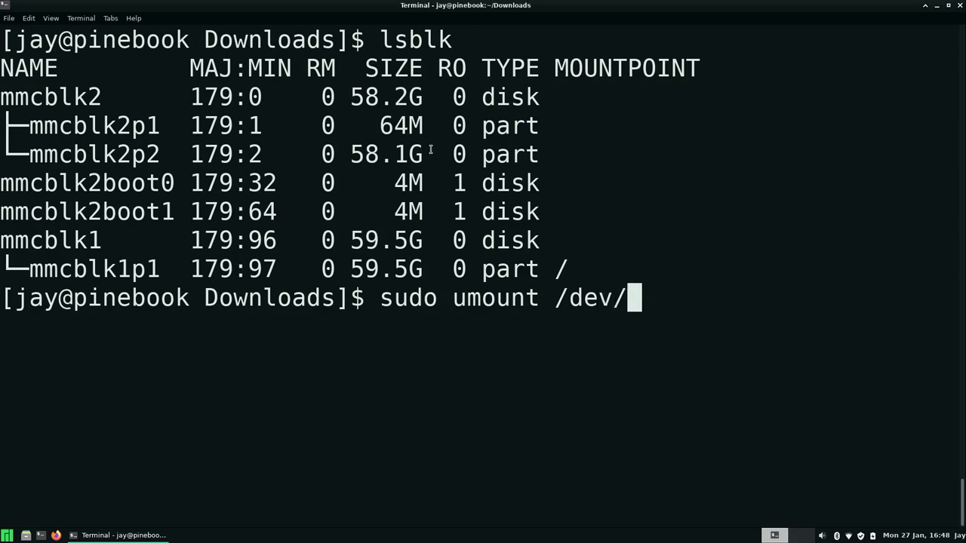
text(mmcblk)
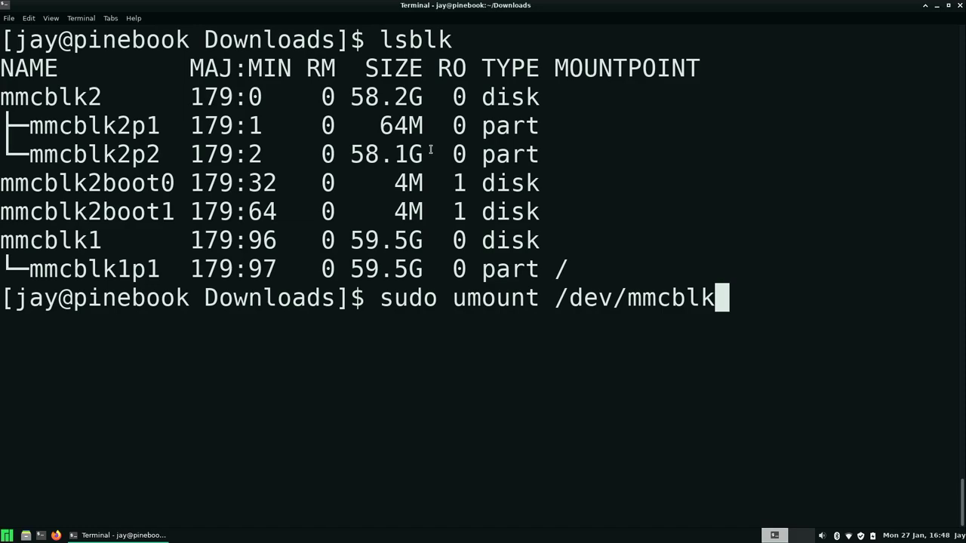
text(p1)
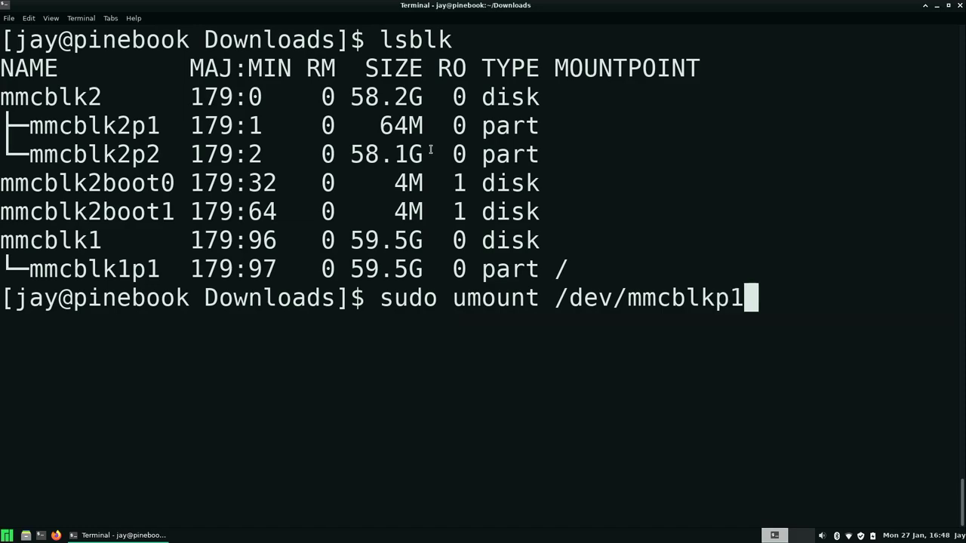
key(BackSpace)
text(2)
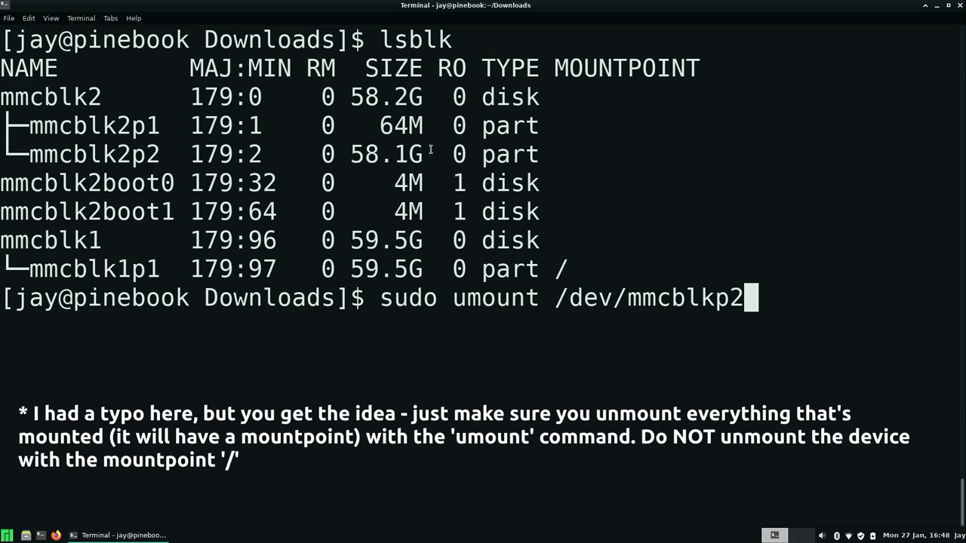
key(BackSpace)
key(BackSpace)
key(BackSpace)
key(BackSpace)
key(BackSpace)
key(BackSpace)
key(BackSpace)
key(BackSpace)
key(BackSpace)
key(BackSpace)
key(BackSpace)
key(BackSpace)
key(BackSpace)
key(BackSpace)
key(BackSpace)
key(BackSpace)
key(BackSpace)
key(BackSpace)
key(BackSpace)
key(BackSpace)
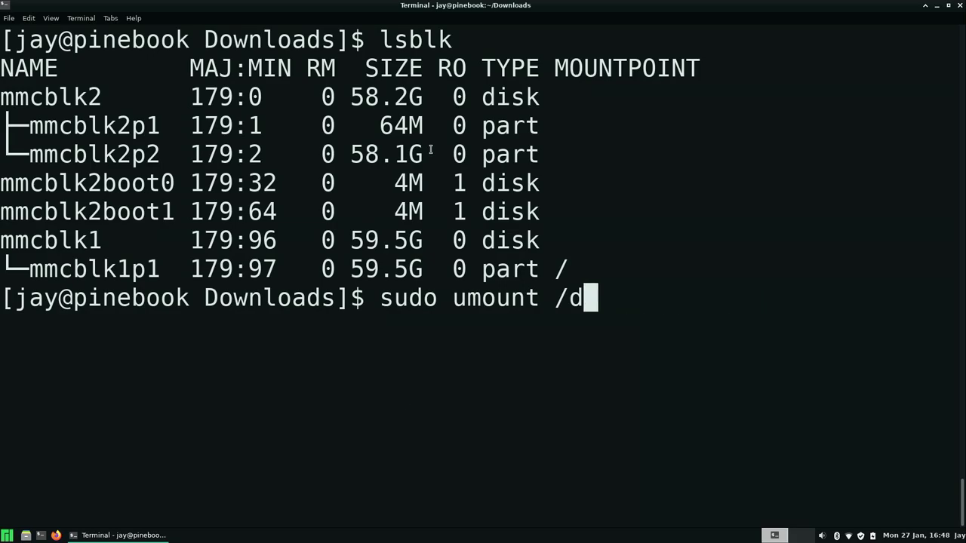
Delete the last leftover character of the abandoned umount command
key(BackSpace)
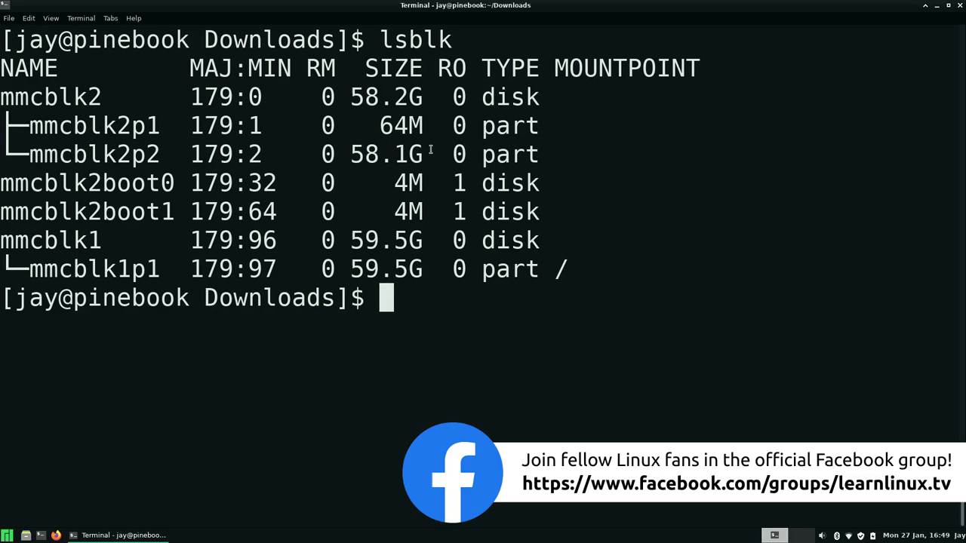
Enter sudo dd if=pinebookpro-debian-desktop-mrfixit191226.img of=/dev/mmcblk2 at the prompt
text(sudo dd)
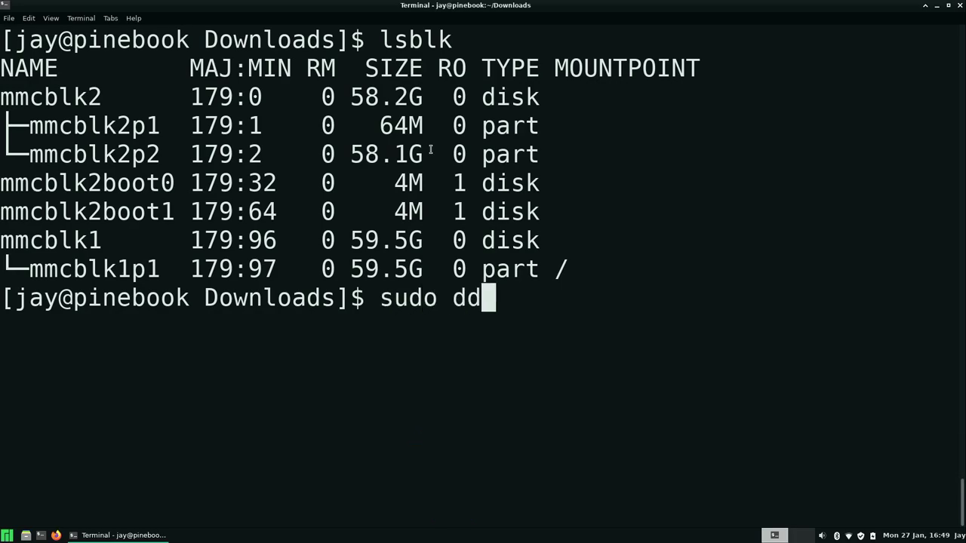
text( if)
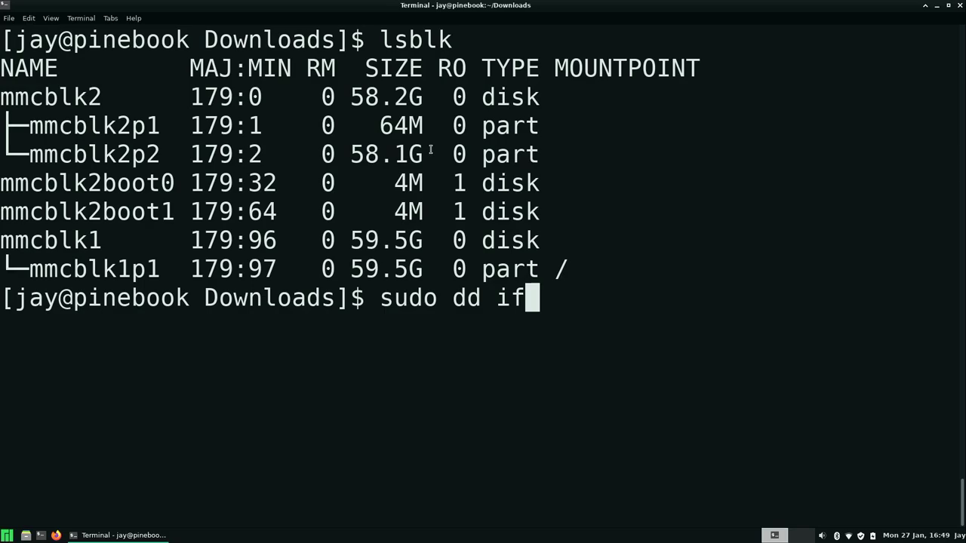
text(=)
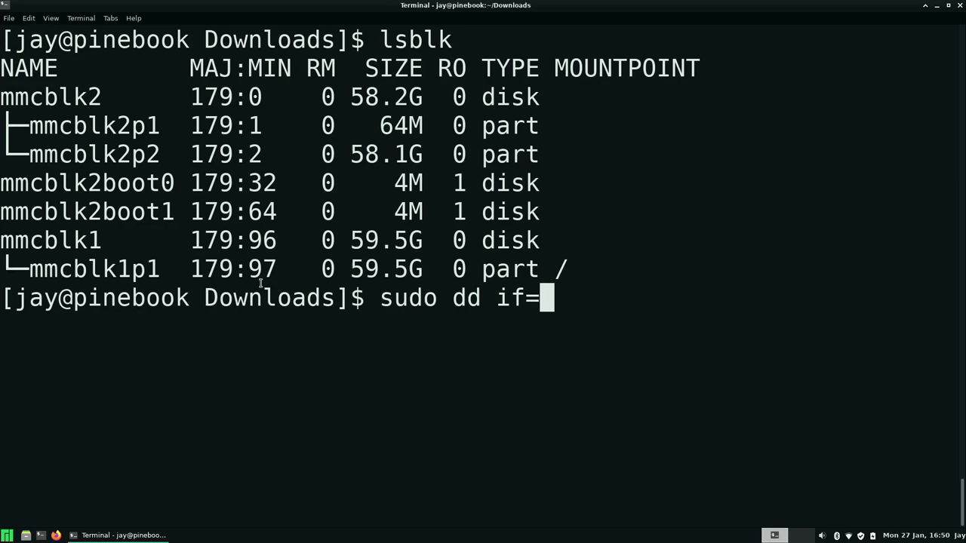
text(p)
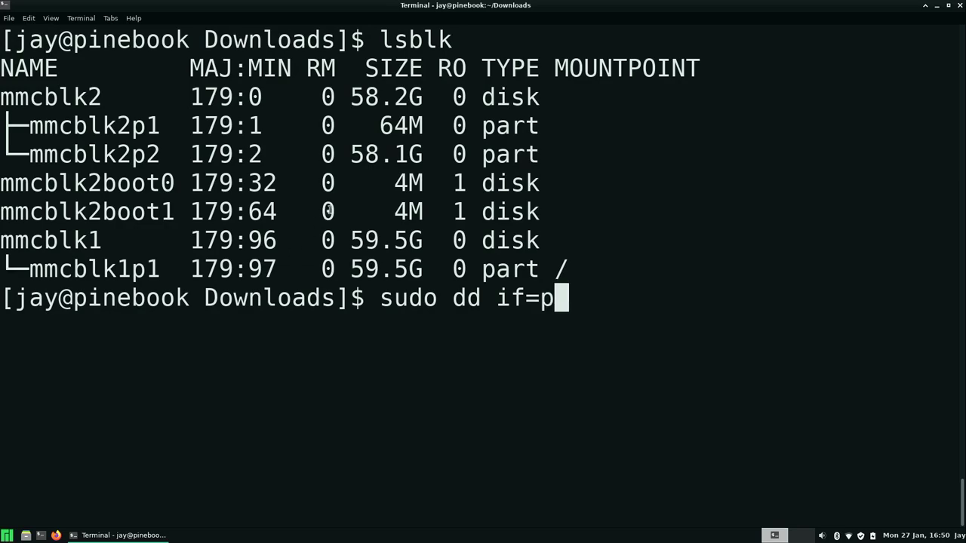
key(Tab)
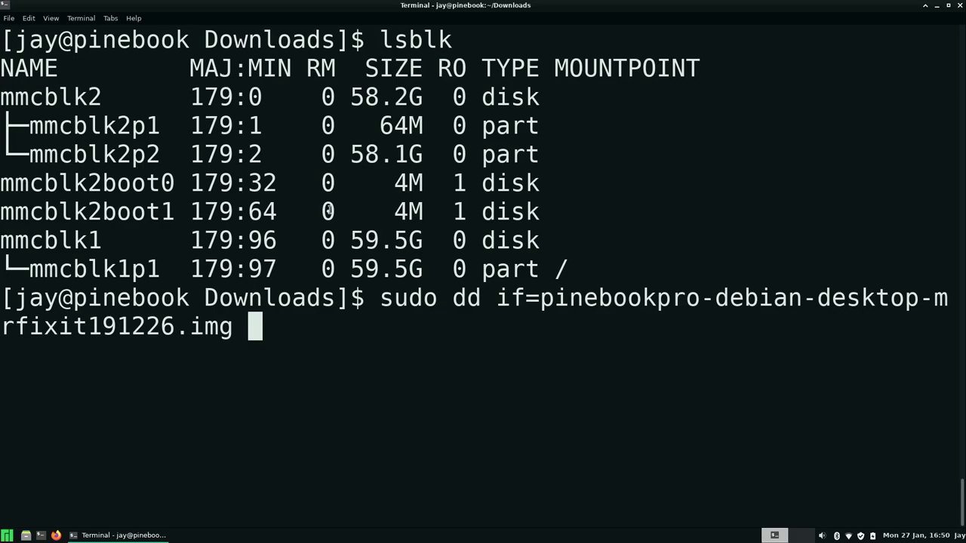
text(of)
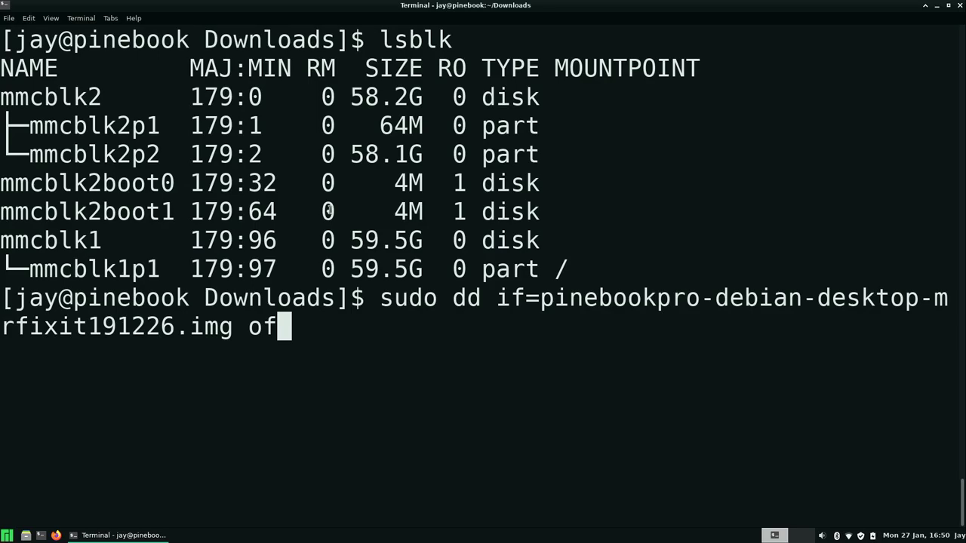
text(=)
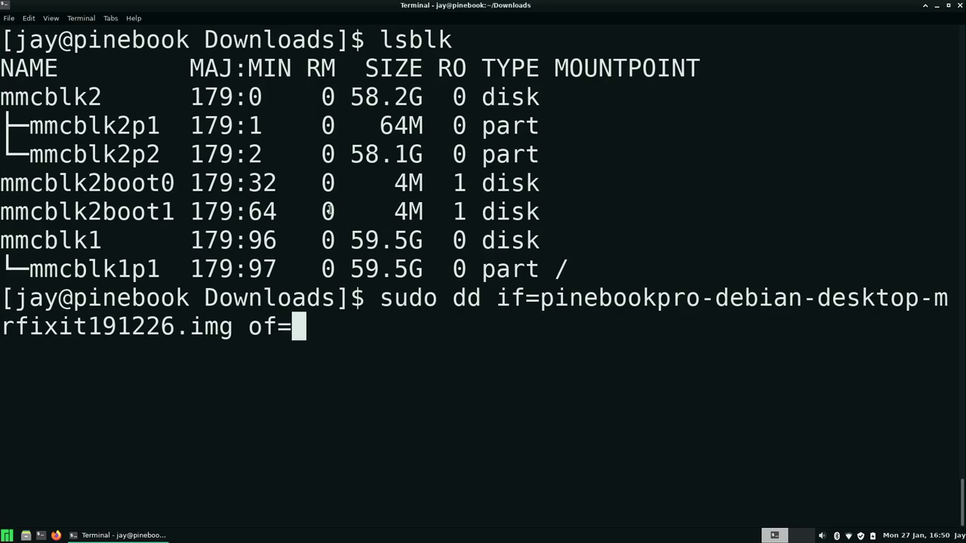
text(/dev)
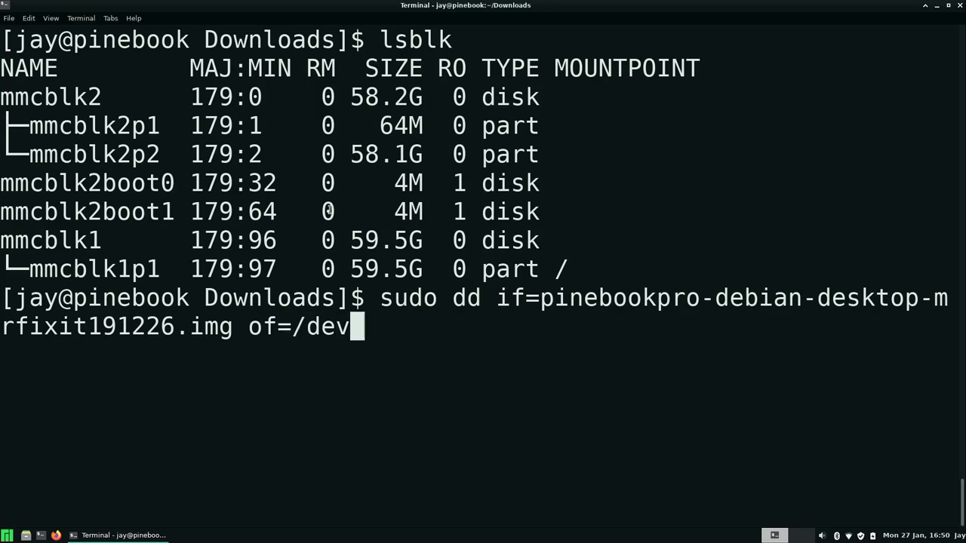
text(/mmcblk)
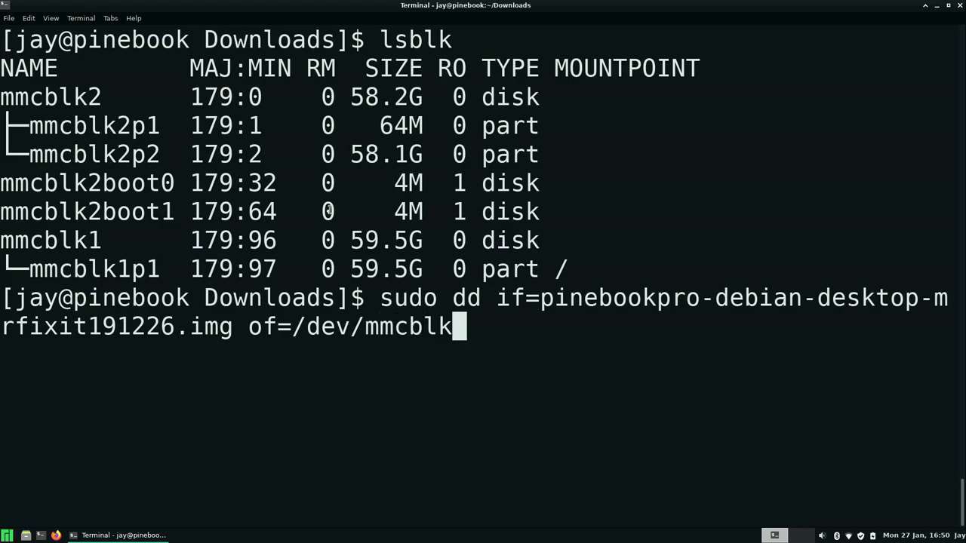
text(2)
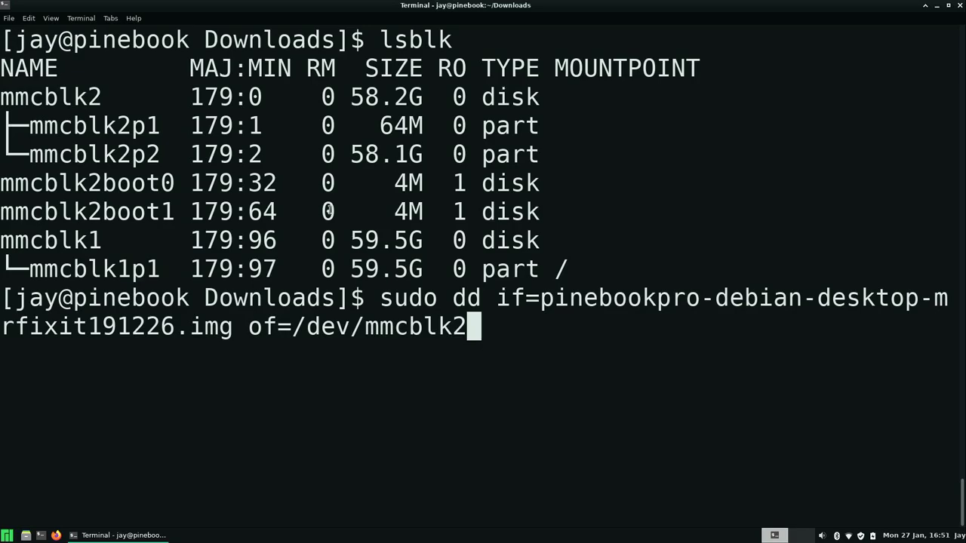
Run the dd command, writing 5.4 GB of the Debian image to /dev/mmcblk2
key(Return)
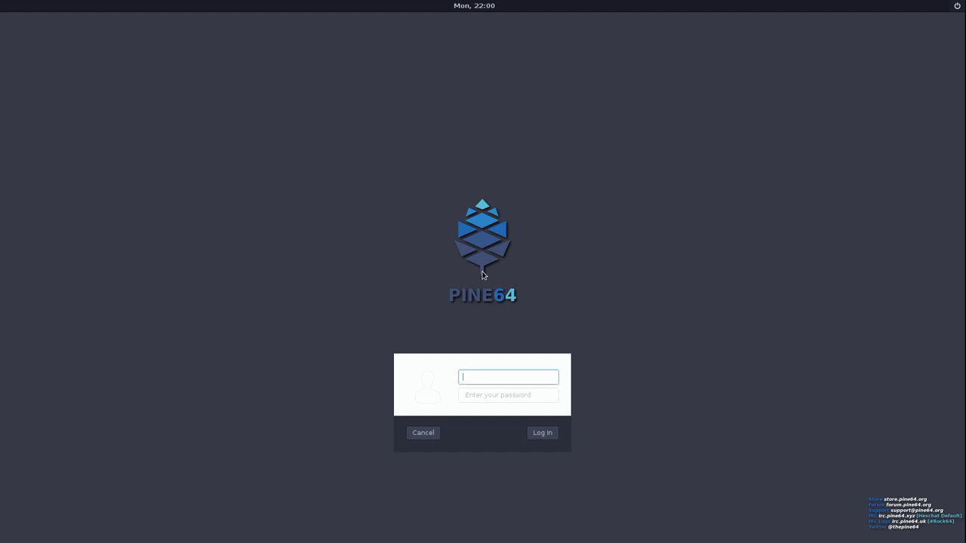
Enter the default user's username and password on the PINE64 login screen
text(rock)
key(Tab)
text(rock)
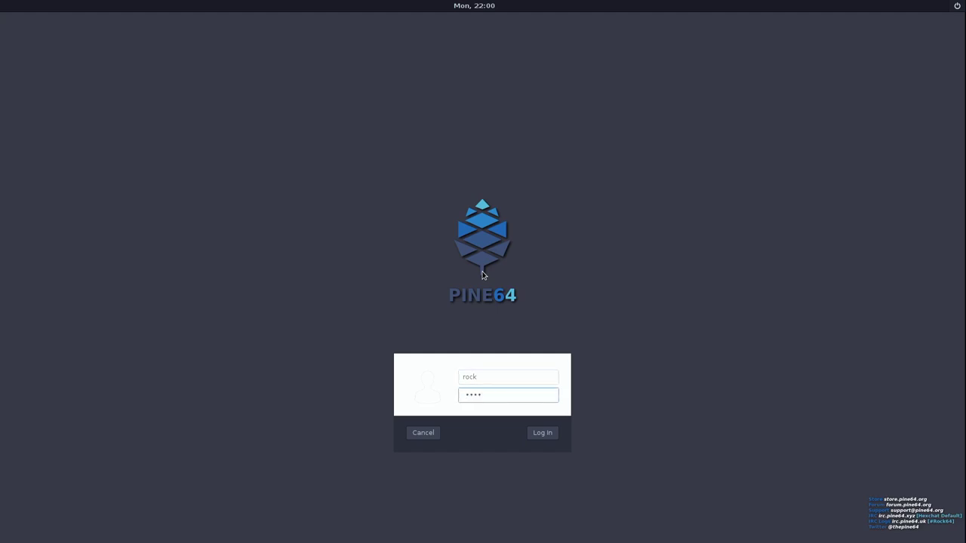